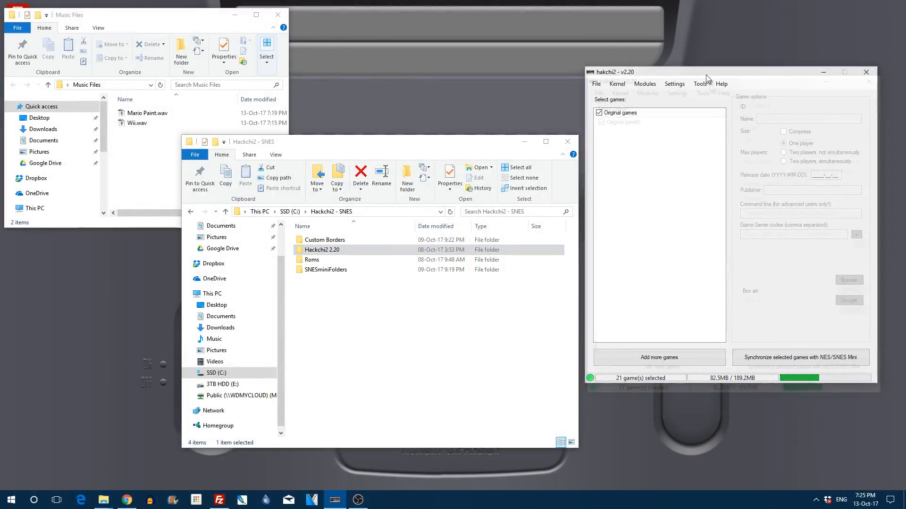
Position the hakchi2 window and bring up the Modules menu
left_click_drag(707, 78, 715, 73)
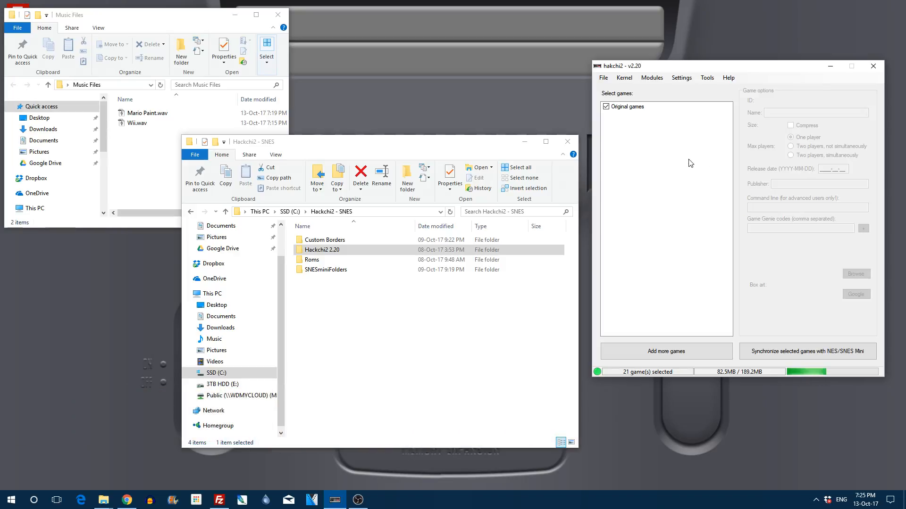
left_click(655, 78)
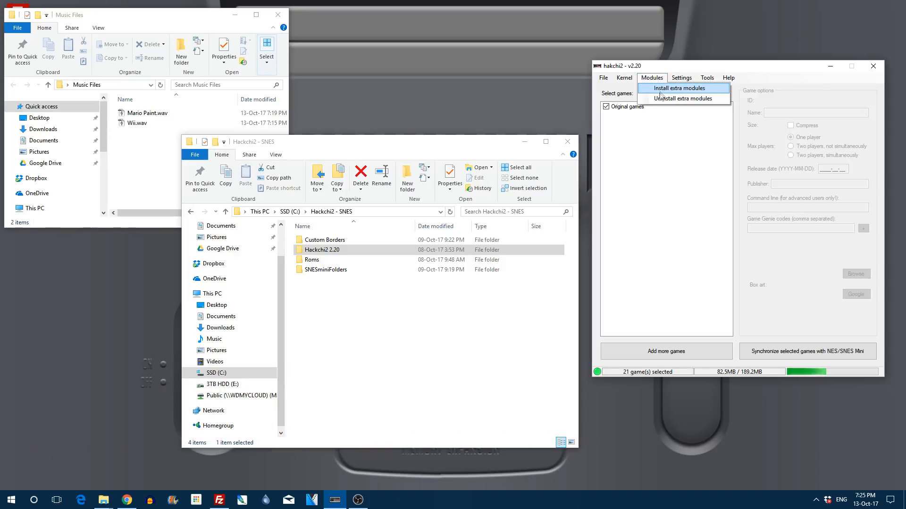
left_click(661, 91)
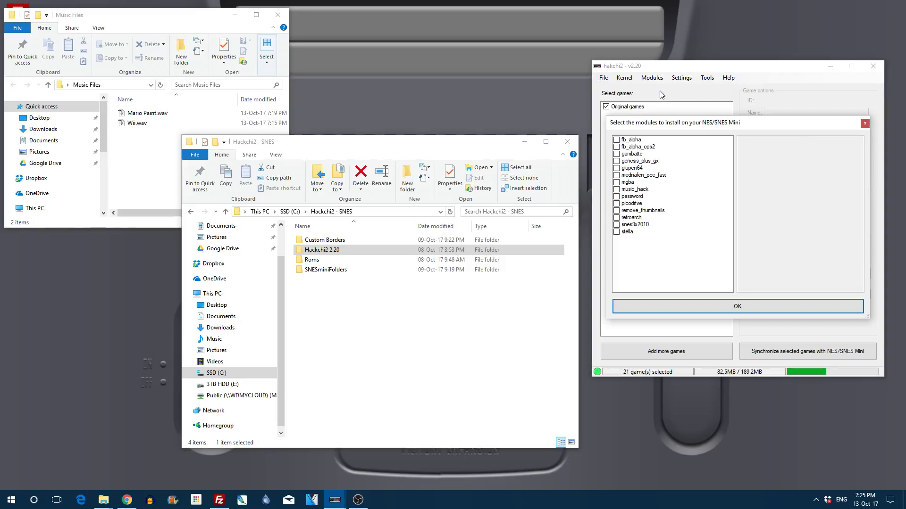
left_click(637, 190)
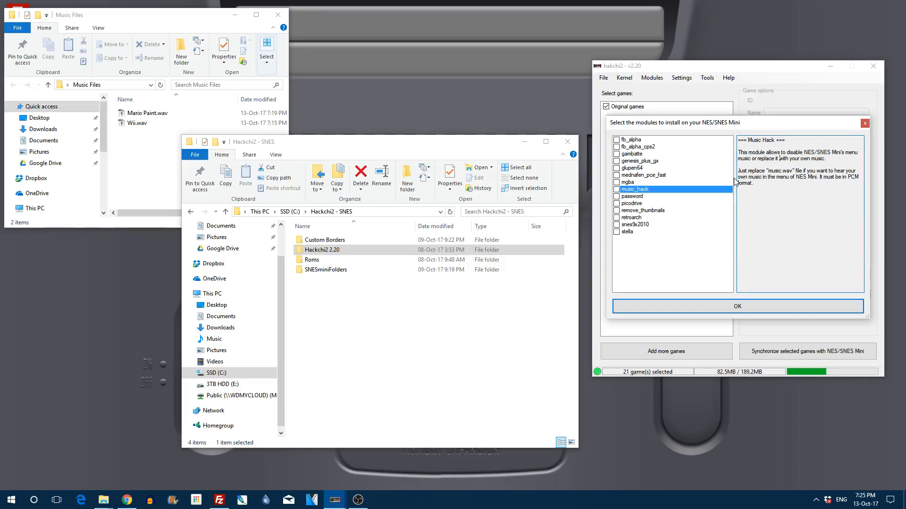
left_click_drag(746, 173, 821, 176)
left_click(826, 180)
left_click(865, 126)
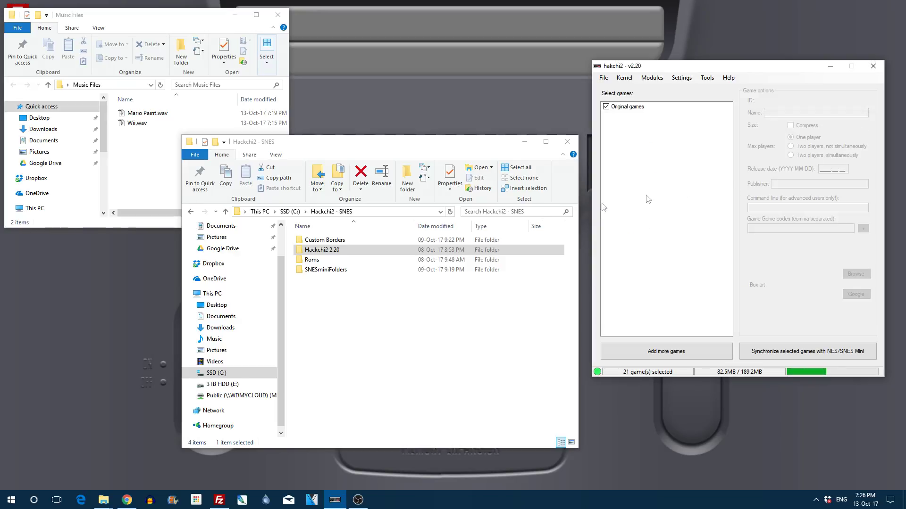
Navigate to user_mods/music_hack.hmod and put its existing music.wav on the clipboard
double_click(353, 251)
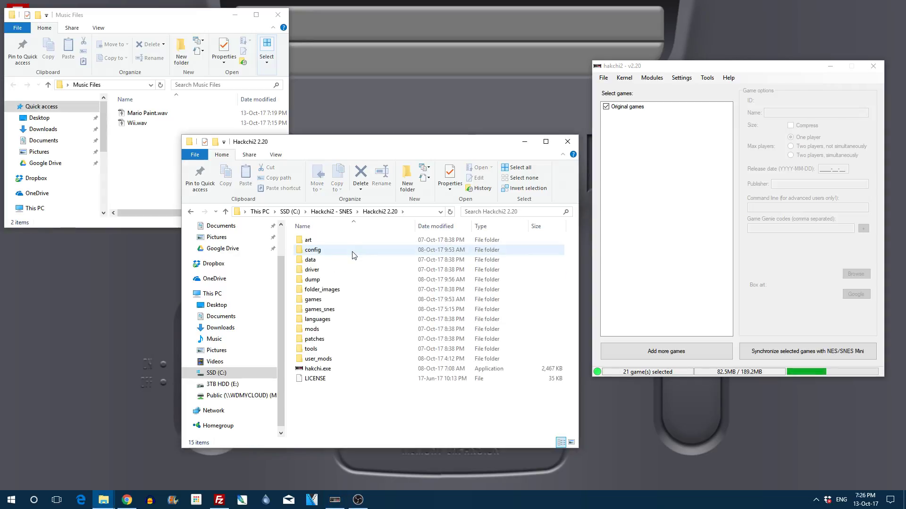
double_click(333, 359)
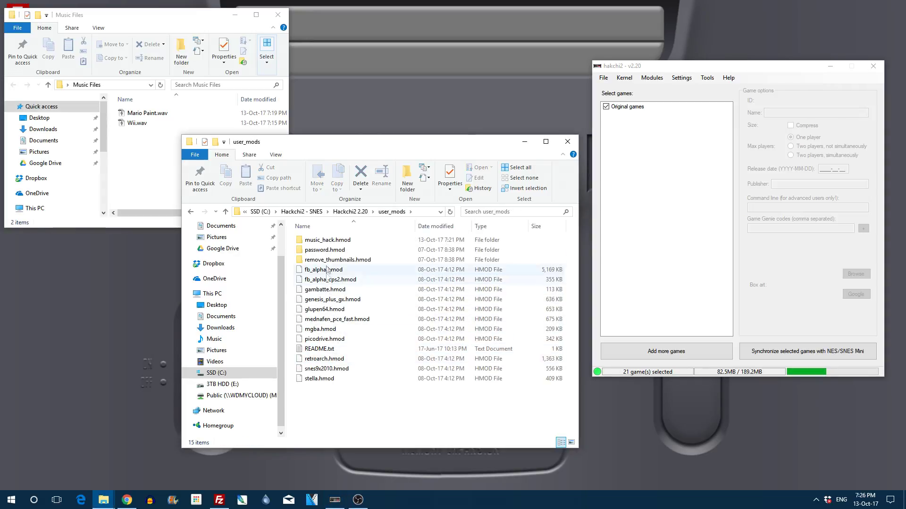
double_click(327, 240)
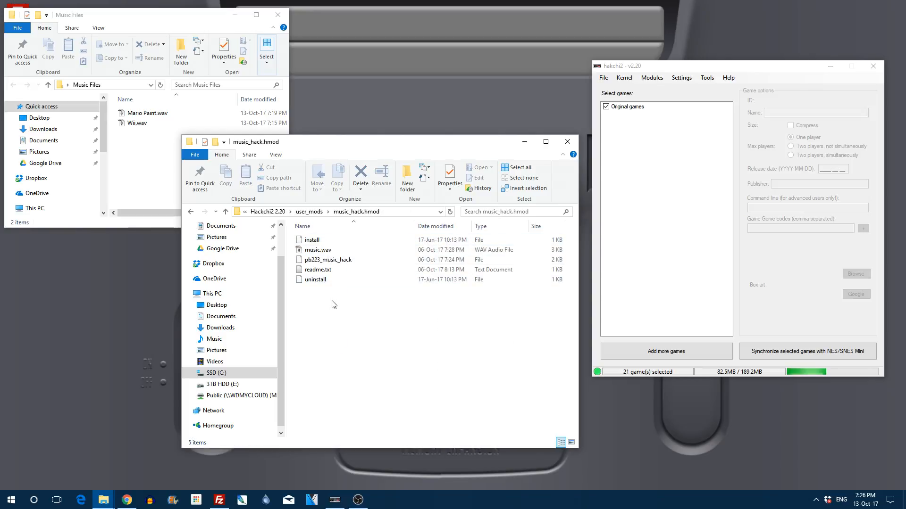
left_click(318, 250)
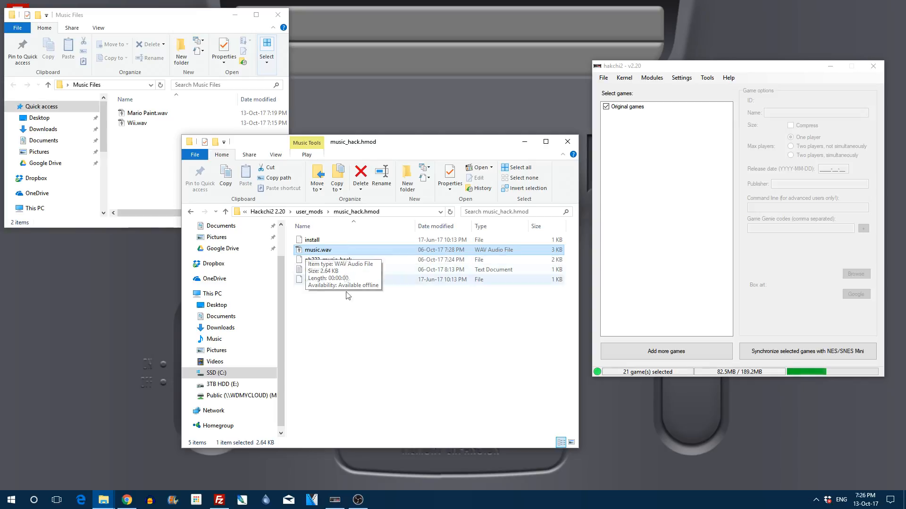
key("ctrl+c")
Move the original music.wav into Music Files and copy Mario Paint.wav
left_click(139, 162)
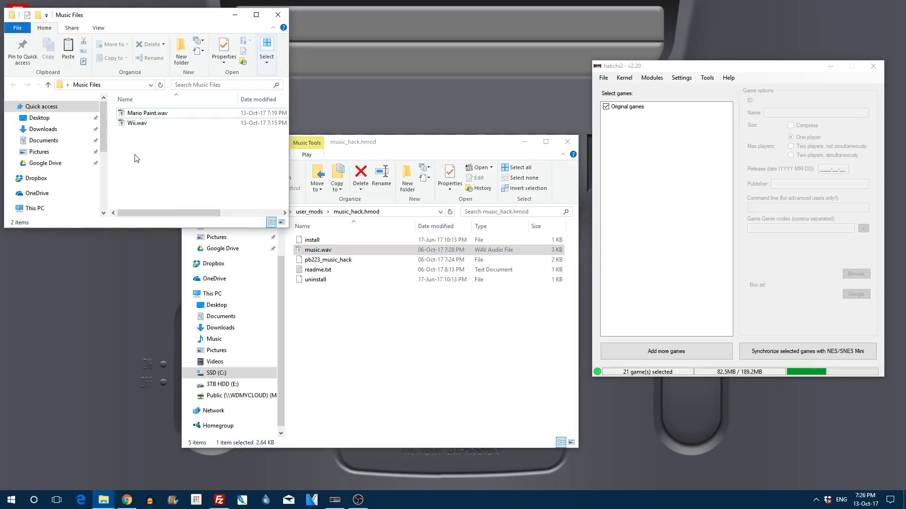
key("ctrl+v")
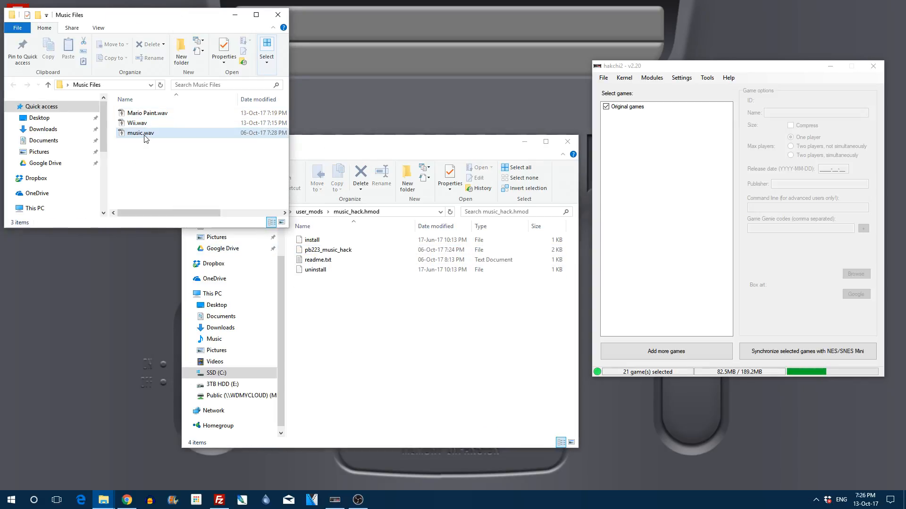
left_click(145, 123)
left_click(149, 114)
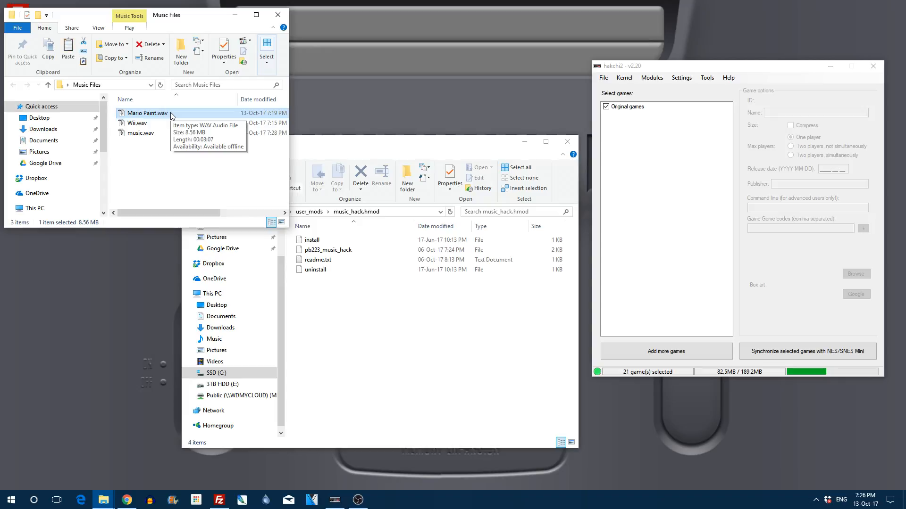
Paste Mario Paint.wav into music_hack.hmod renamed as music.wav (8,775 KB)
left_click(346, 307)
key("ctrl+v")
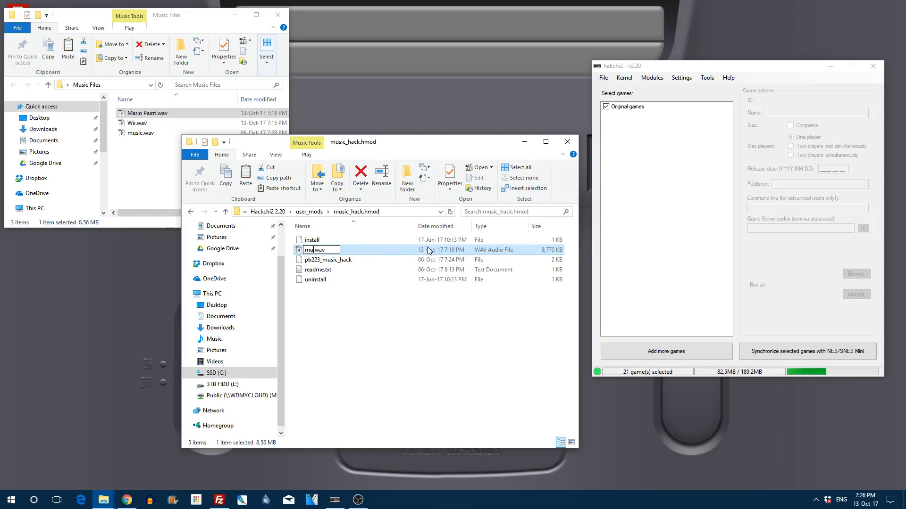
type("sic")
left_click(347, 347)
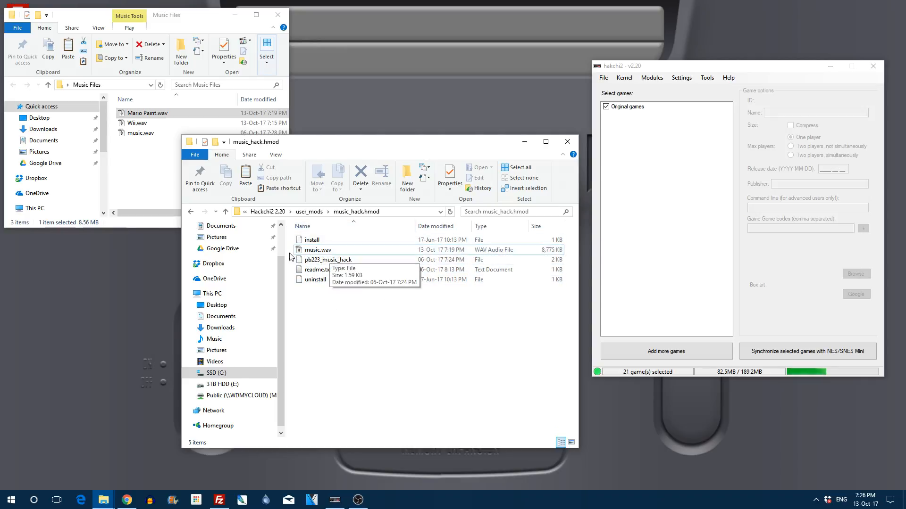
Select music_hack under Install extra modules, confirm, and acknowledge the console connection prompt
left_click(682, 78)
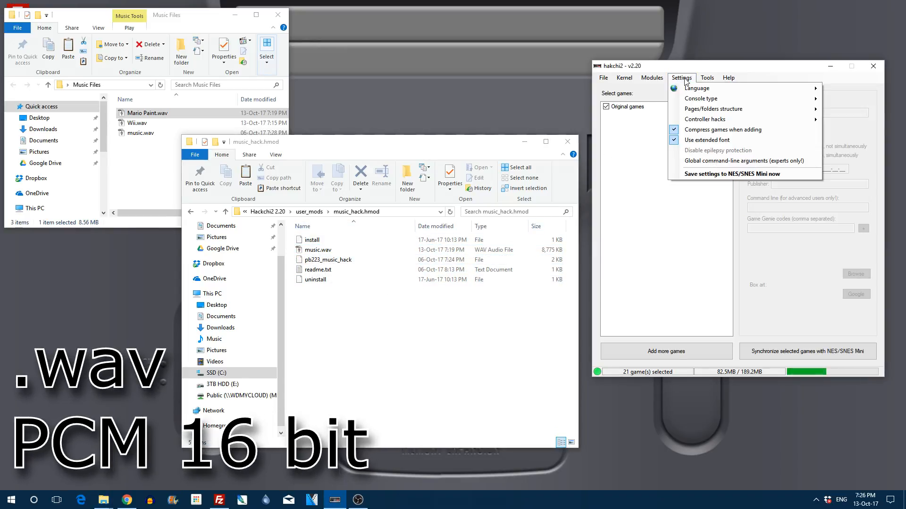
left_click(657, 90)
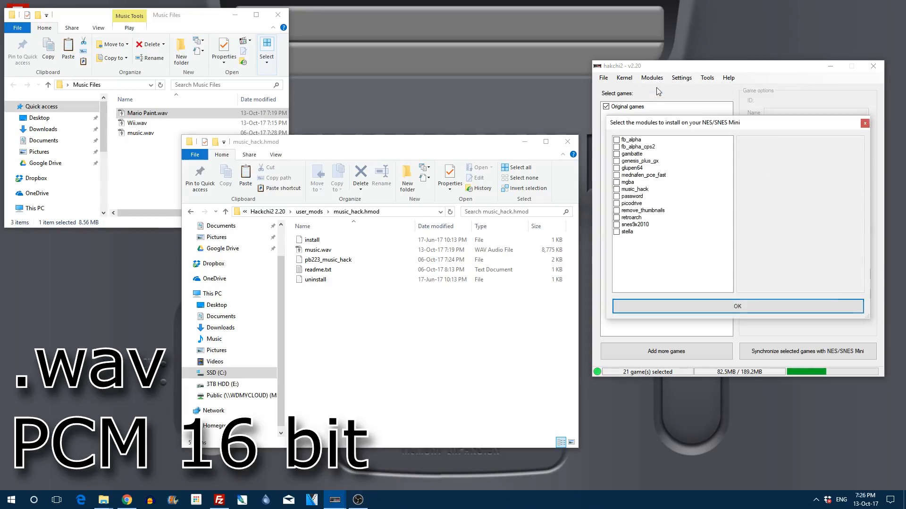
left_click(633, 189)
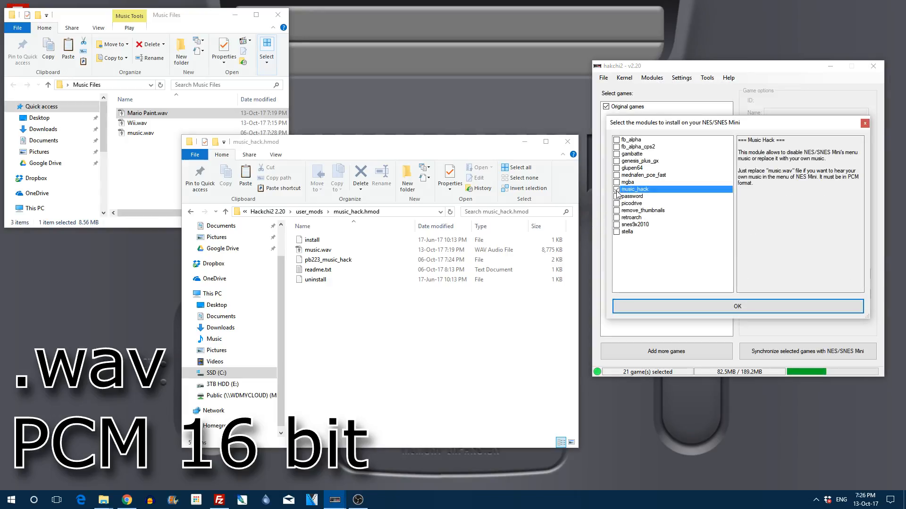
left_click(679, 310)
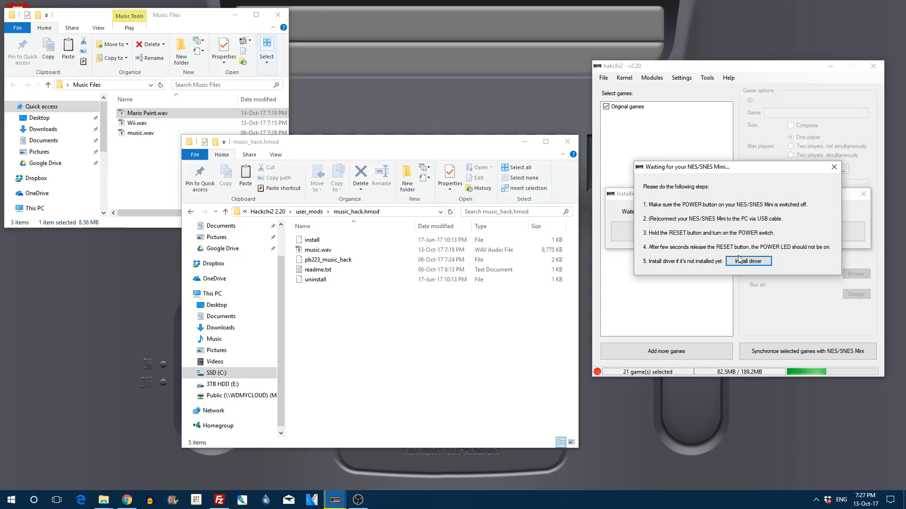
left_click(738, 257)
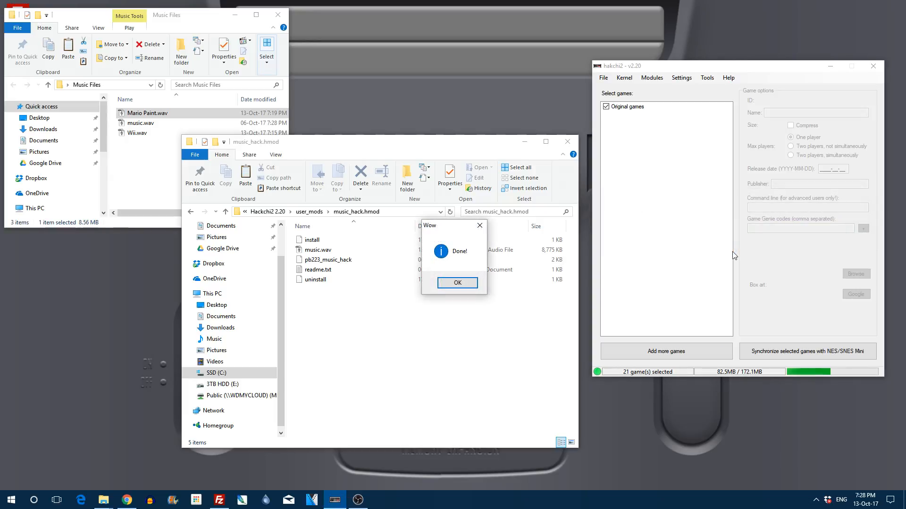
Dismiss the Done! notice once music_hack has installed on the console
left_click(459, 284)
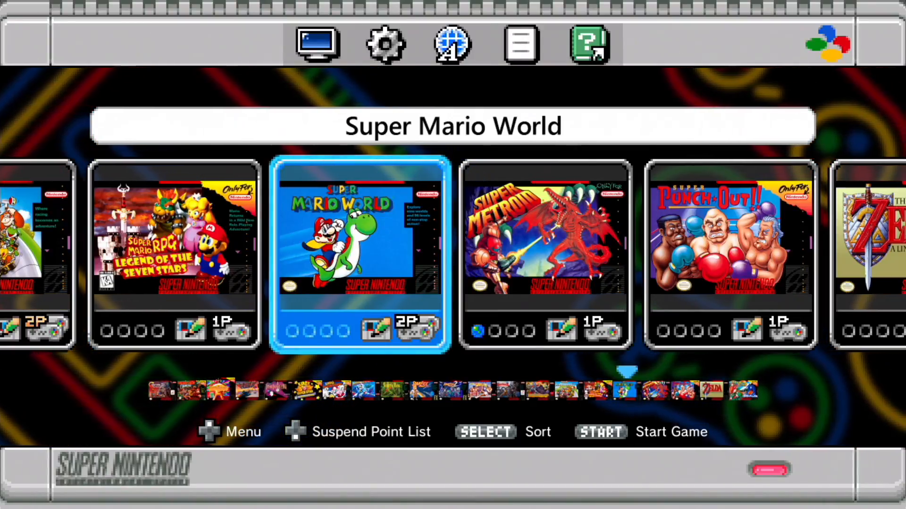
Launch Super Mario World from the SNES Mini home menu
key("Return")
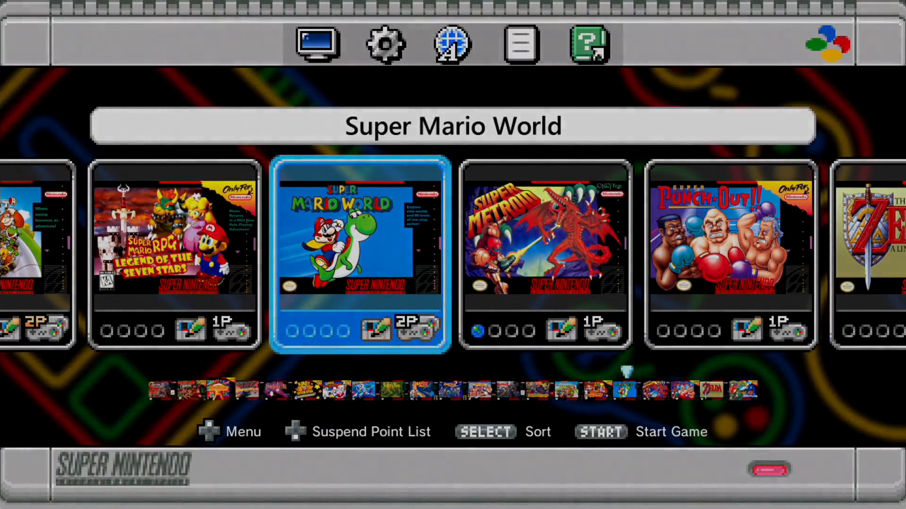